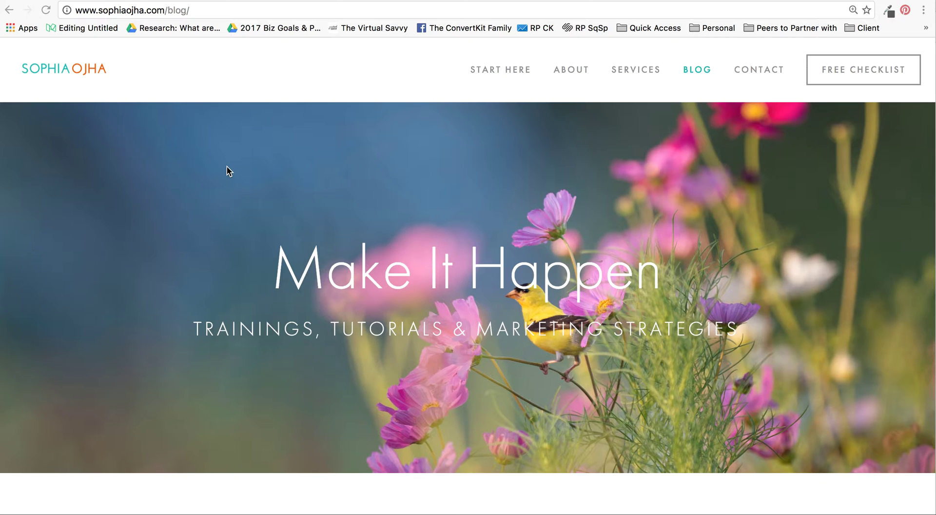
# Go to canva.com in the browser to start the Email Header design
pyautogui.click(153, 15)
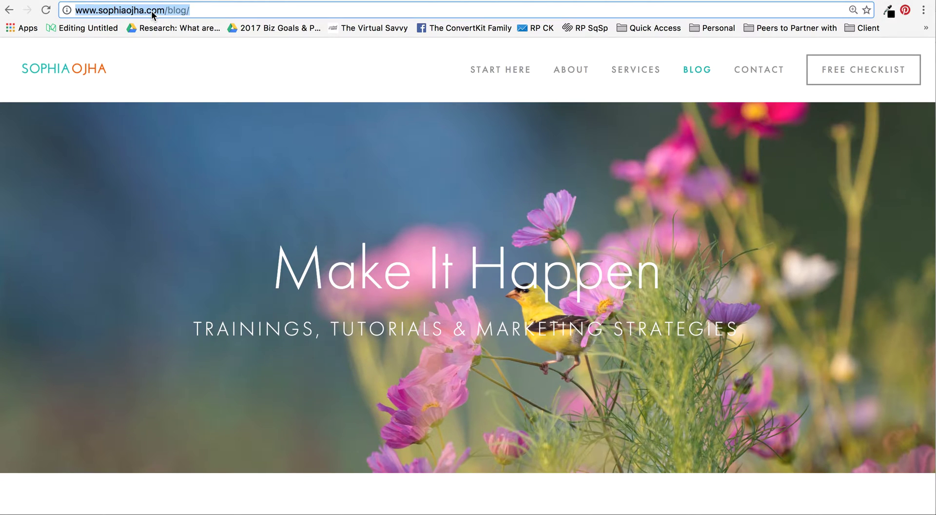
pyautogui.write('canv')
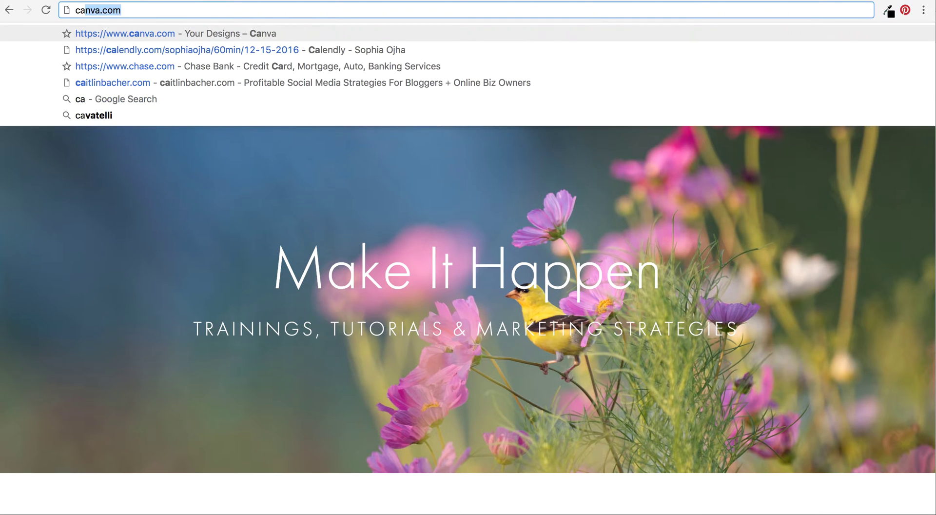
pyautogui.write('a.co')
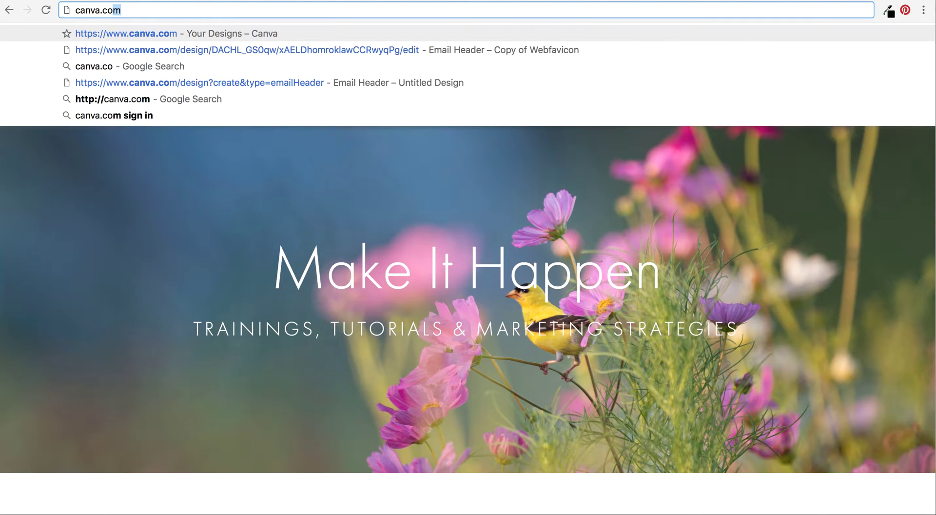
pyautogui.press('Return')
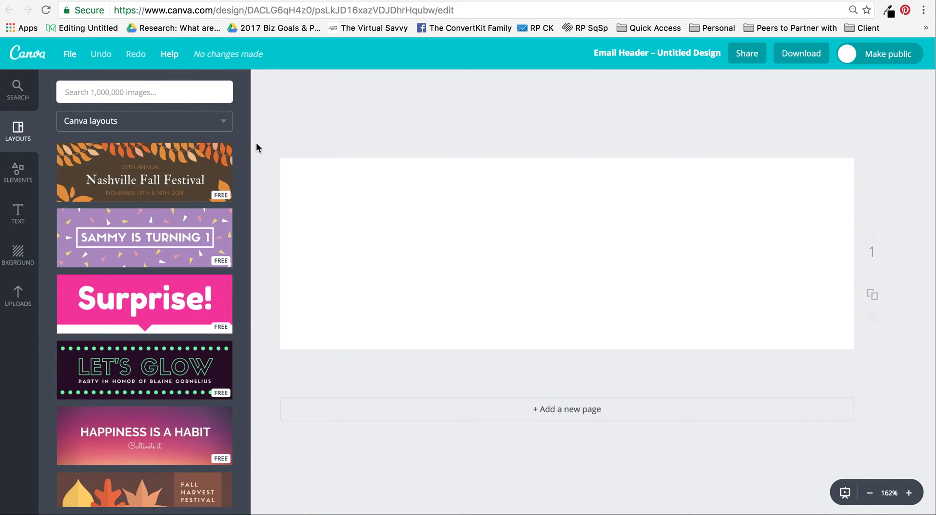
# Apply the Climb Every Mountain layout with its blurred mountain photo
pyautogui.scroll(-1, 189, 401)
pyautogui.scroll(-10, 189, 401)
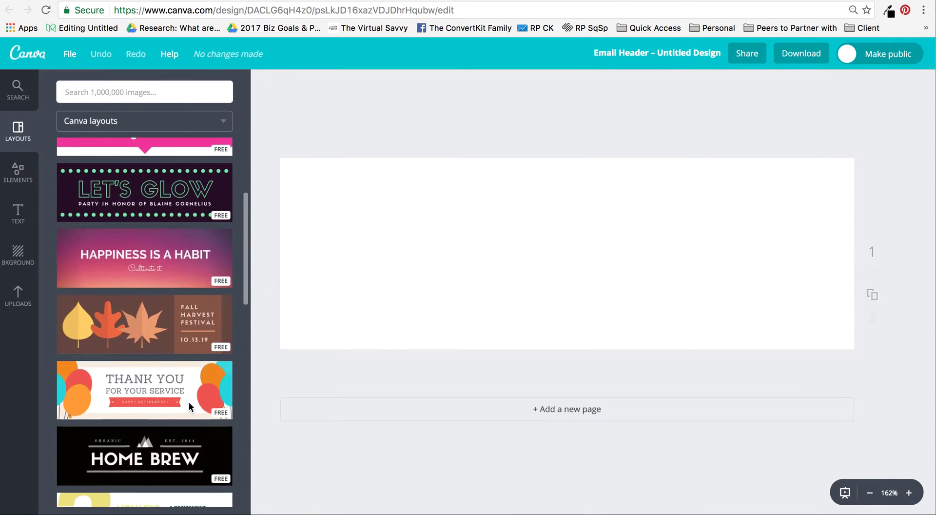
pyautogui.scroll(-10, 190, 408)
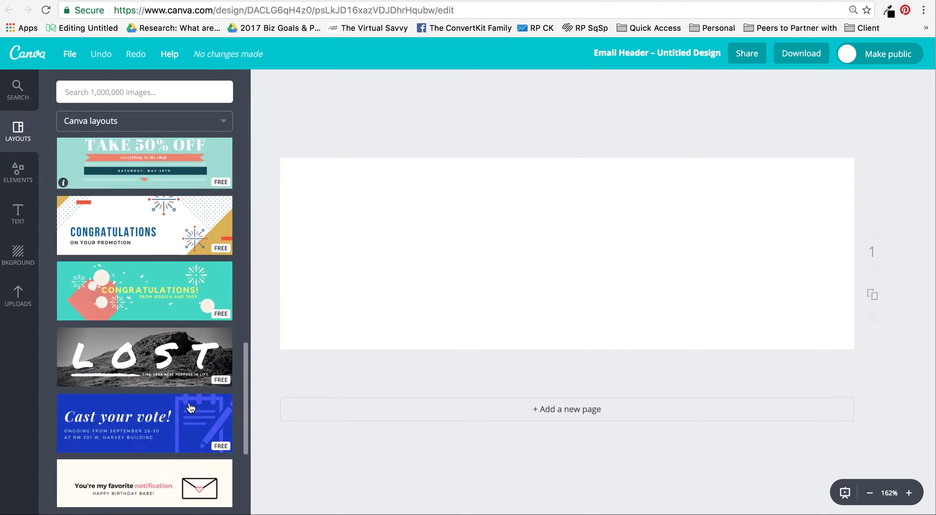
pyautogui.scroll(-2, 190, 408)
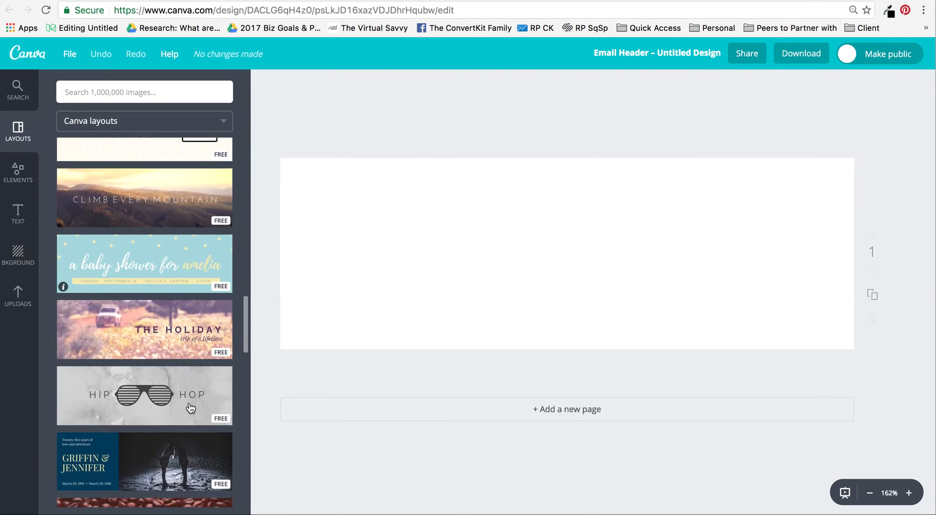
pyautogui.scroll(2, 190, 408)
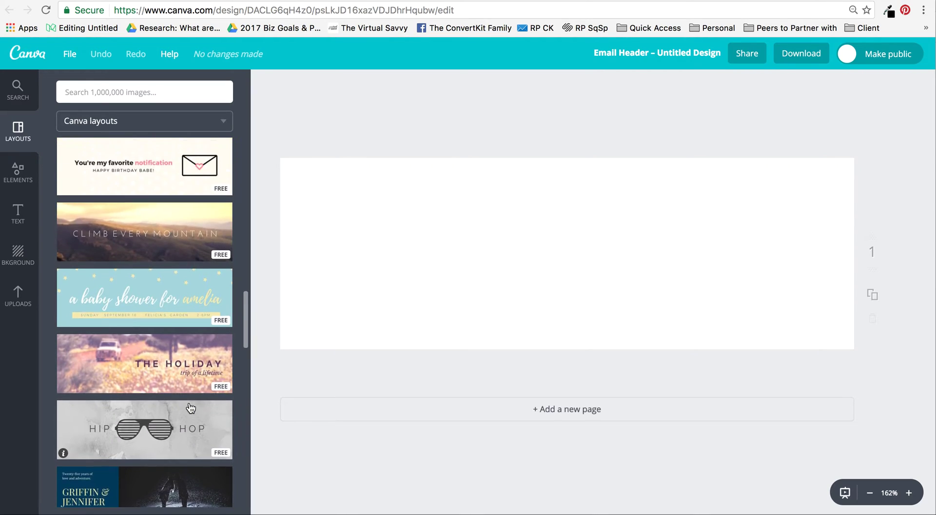
pyautogui.click(132, 261)
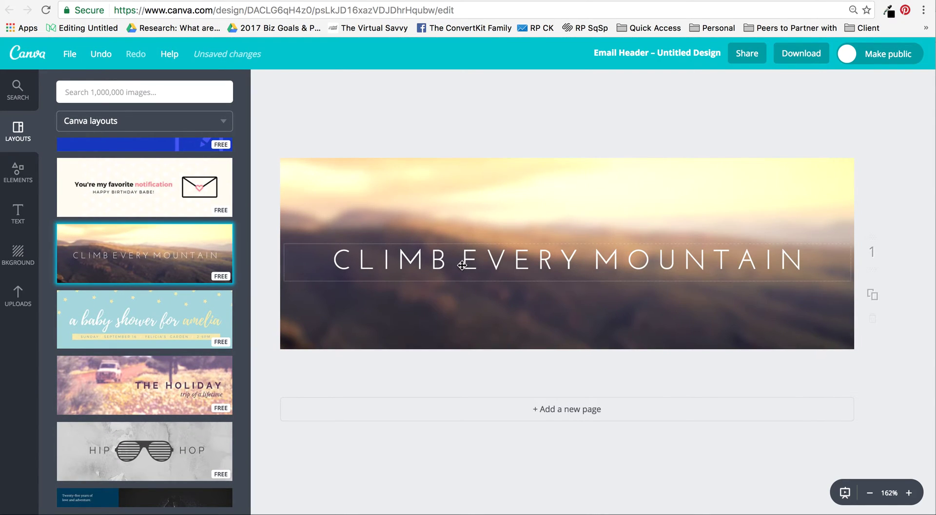
# Replace the CLIMB EVERY MOUNTAIN title with 'EMAIL MARKETING SUCCESS'
pyautogui.click(471, 255)
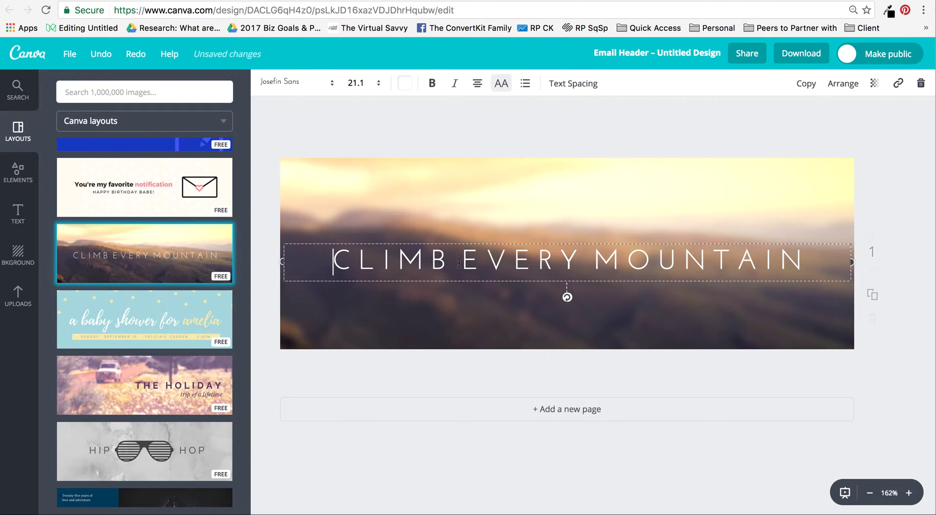
pyautogui.tripleClick(470, 266)
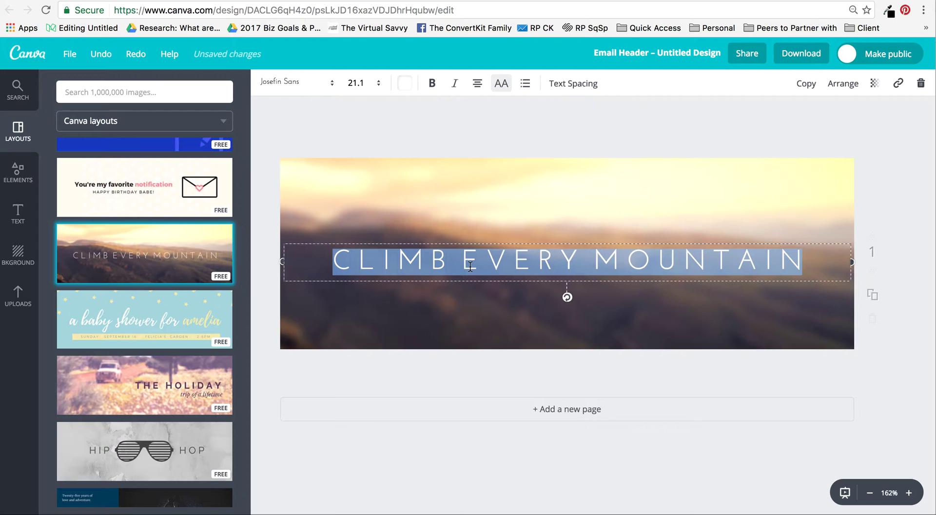
pyautogui.write('EMAI')
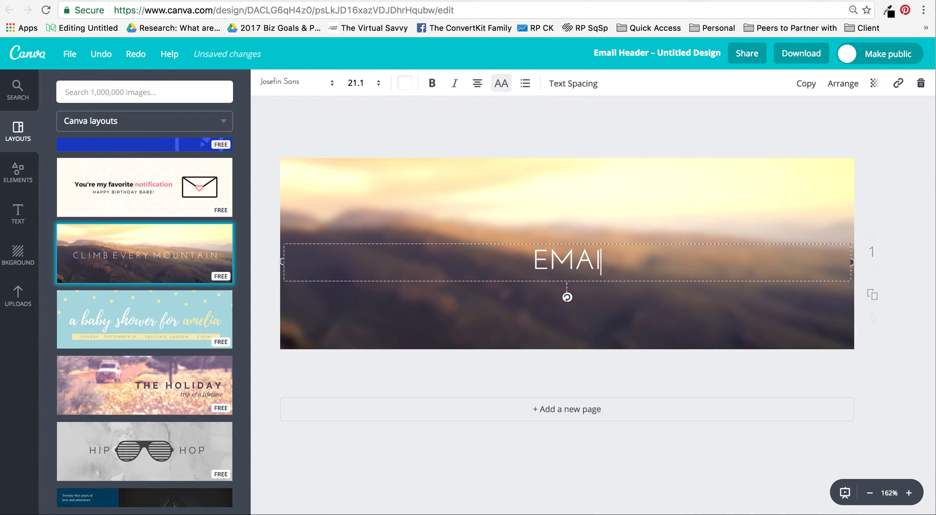
pyautogui.write('L MARKETI')
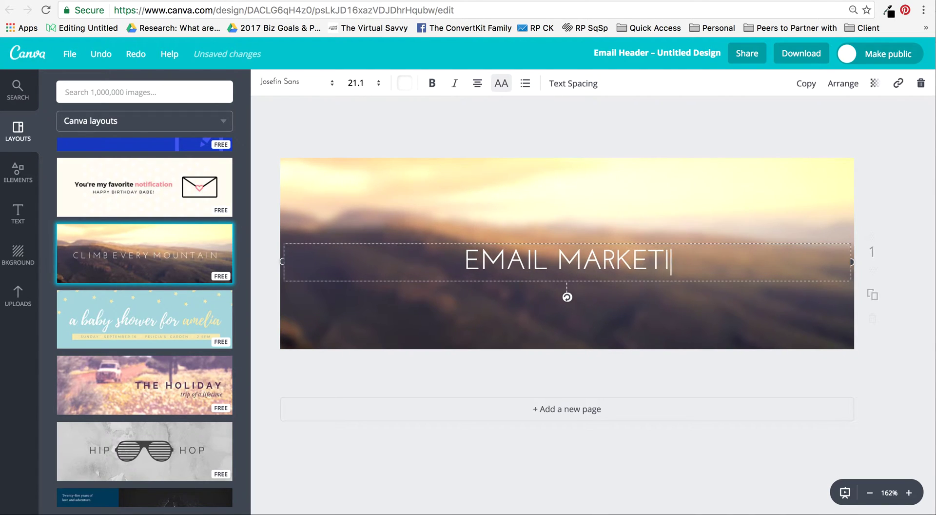
pyautogui.write('NG SUCCESS')
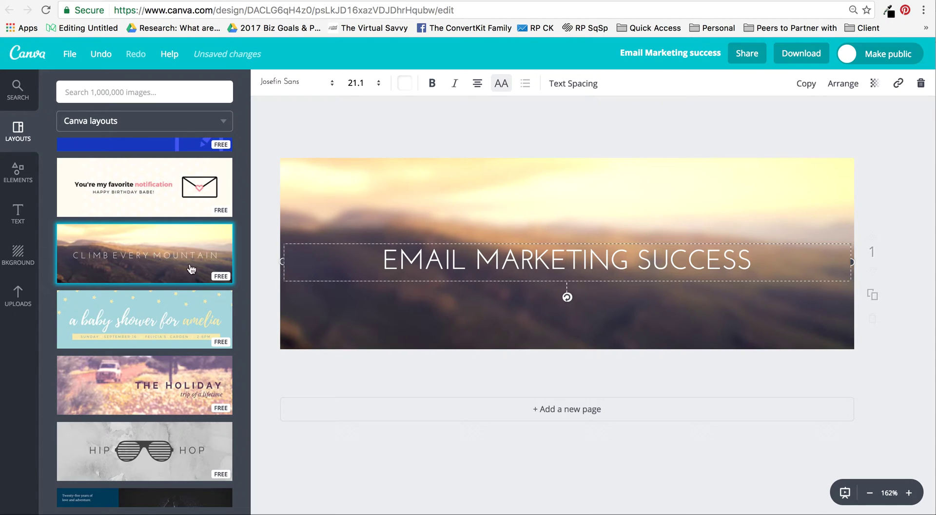
# Add a subheading text element and place it just below the title
pyautogui.click(20, 217)
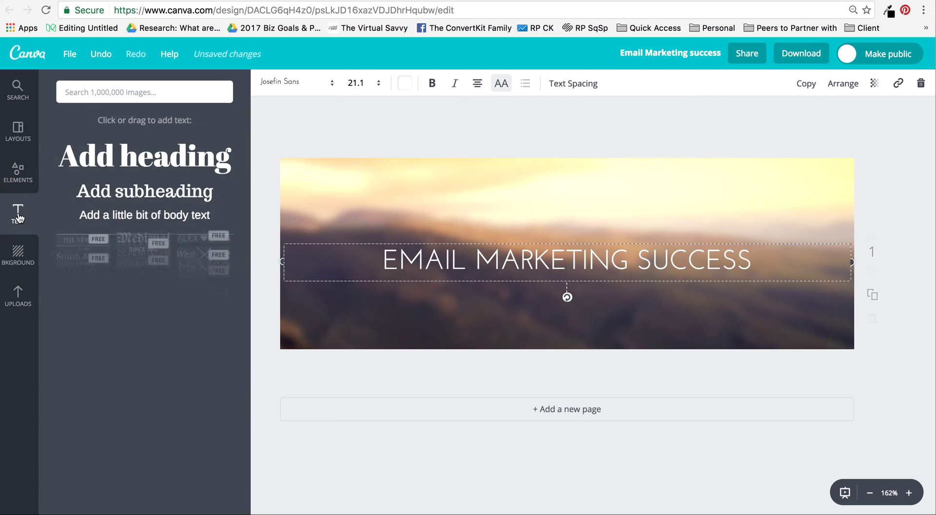
pyautogui.click(159, 195)
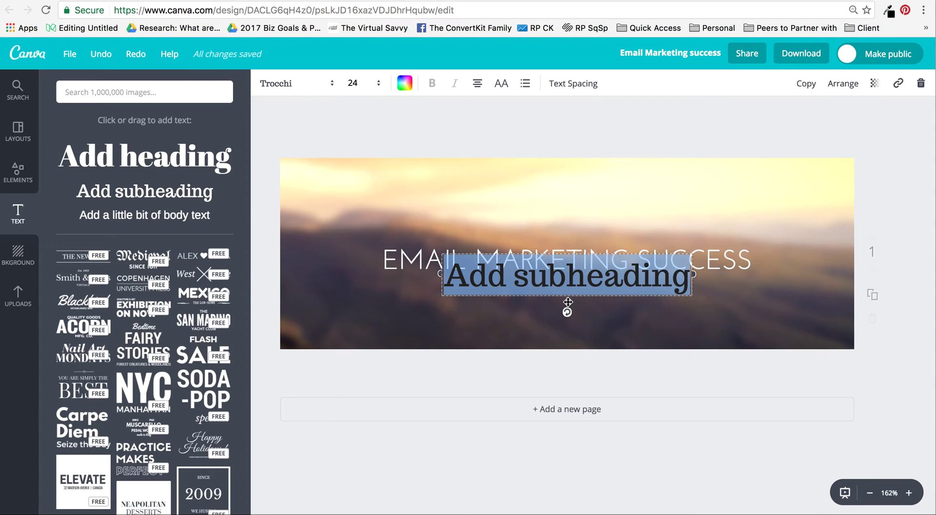
pyautogui.moveTo(568, 302); pyautogui.dragTo(567, 323)
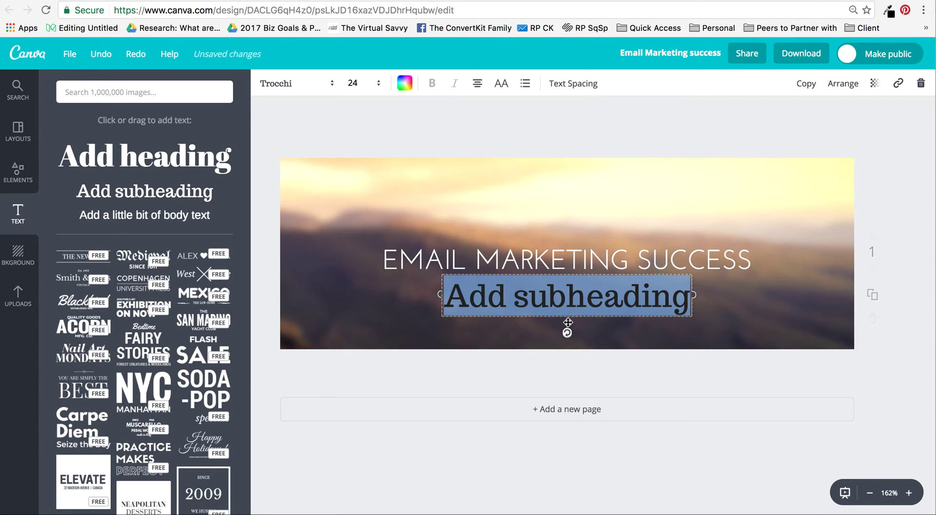
# Change the subheading text to 'with' followed by the author's name
pyautogui.tripleClick(577, 297)
pyautogui.write('wtih')
pyautogui.press('BackSpace')
pyautogui.press('BackSpace')
pyautogui.press('BackSpace')
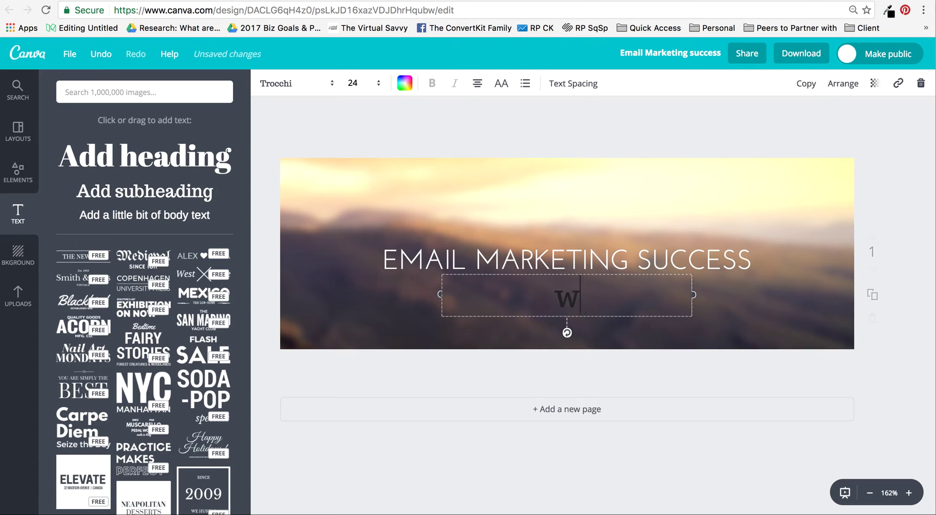
pyautogui.write('ith Sophia Ojha')
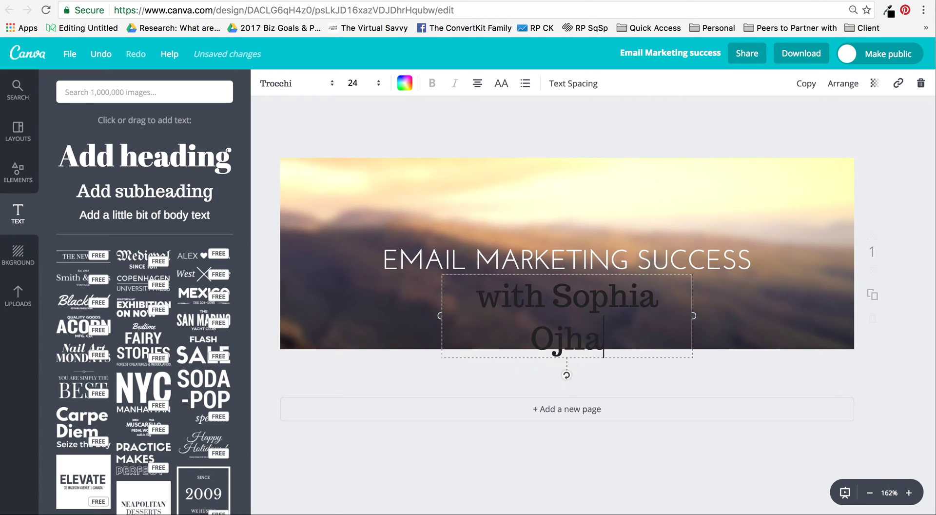
pyautogui.tripleClick(604, 306)
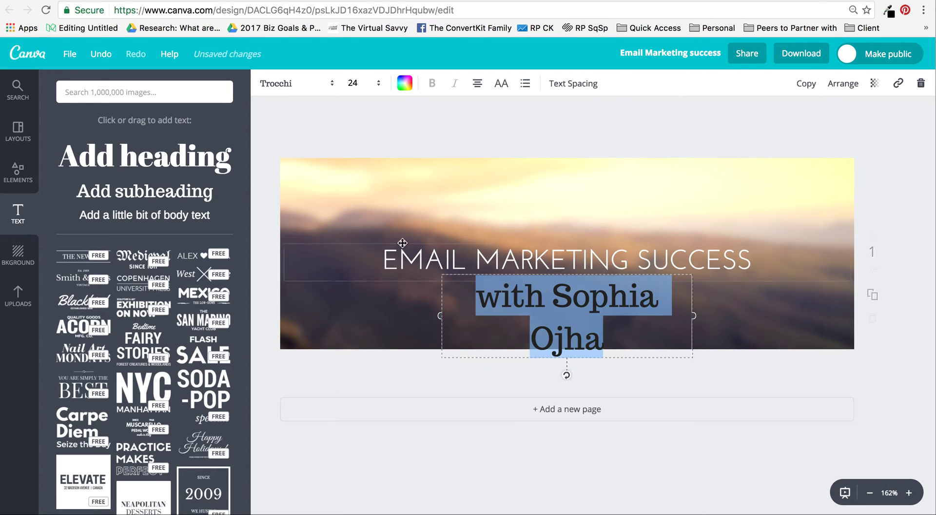
pyautogui.click(382, 91)
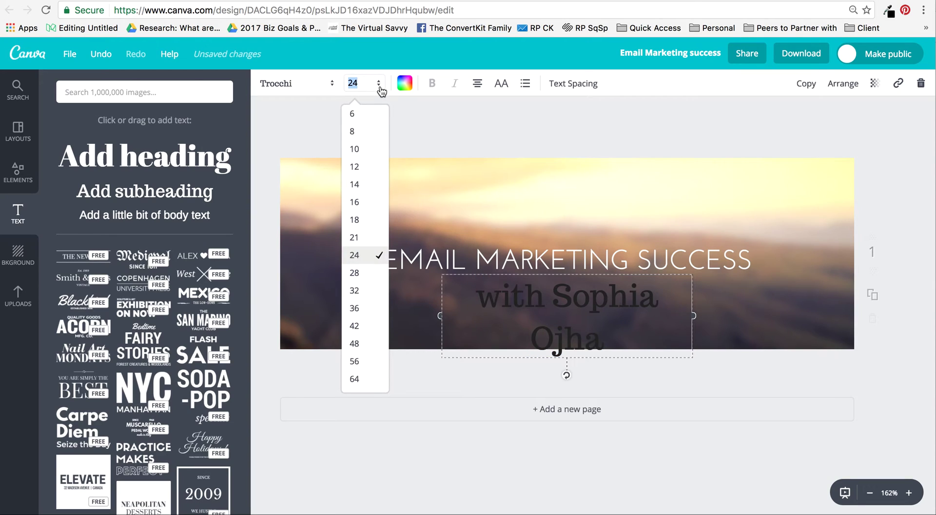
# Set the subheading to font size 18 and white text colour
pyautogui.click(363, 217)
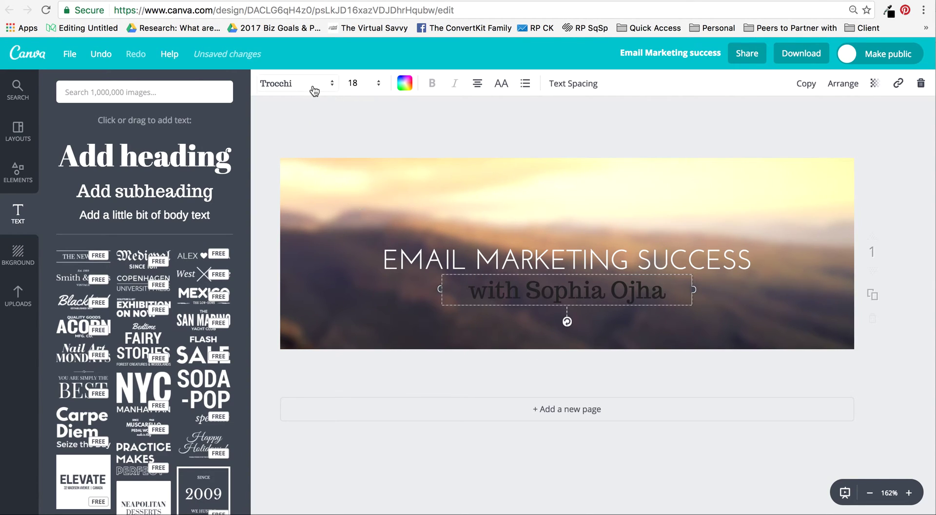
pyautogui.click(405, 84)
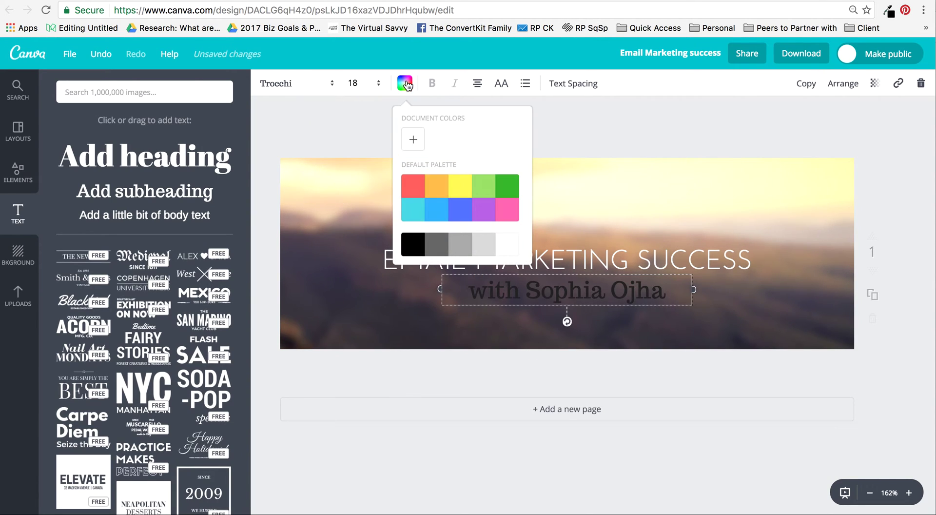
pyautogui.click(512, 250)
# Try Quicksand and then Open Sans as the subheading font
pyautogui.click(326, 87)
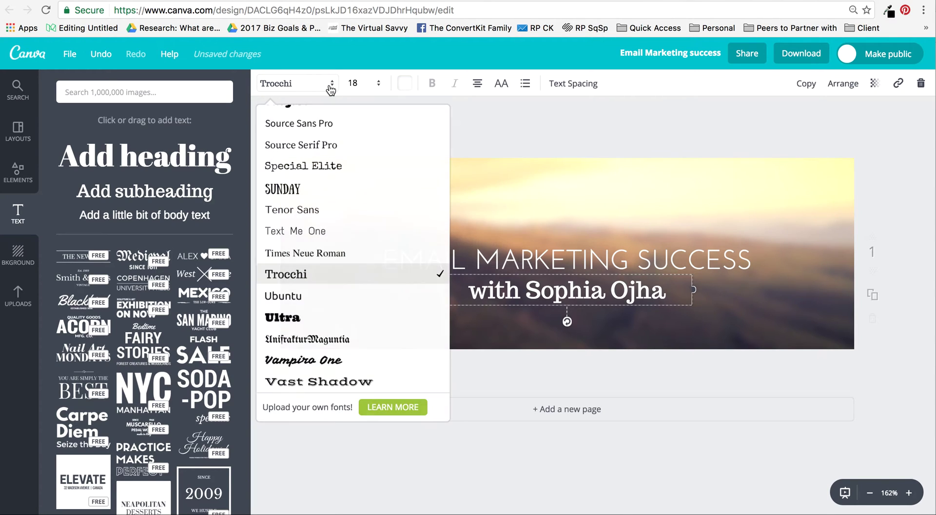
pyautogui.scroll(12, 318, 206)
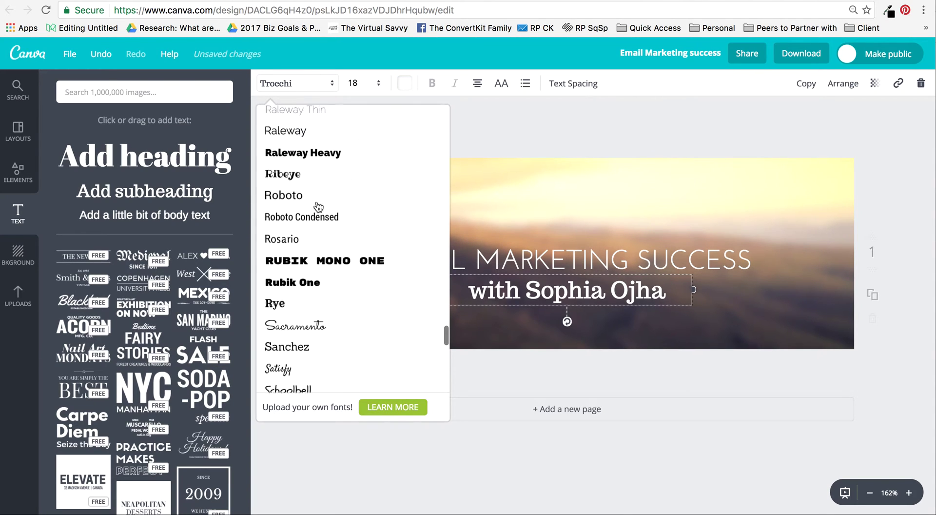
pyautogui.scroll(2, 318, 206)
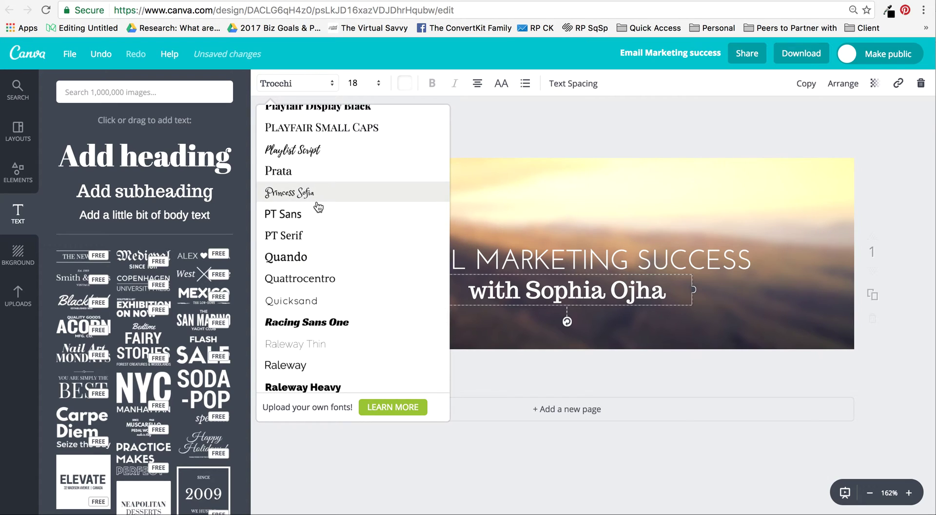
pyautogui.click(313, 301)
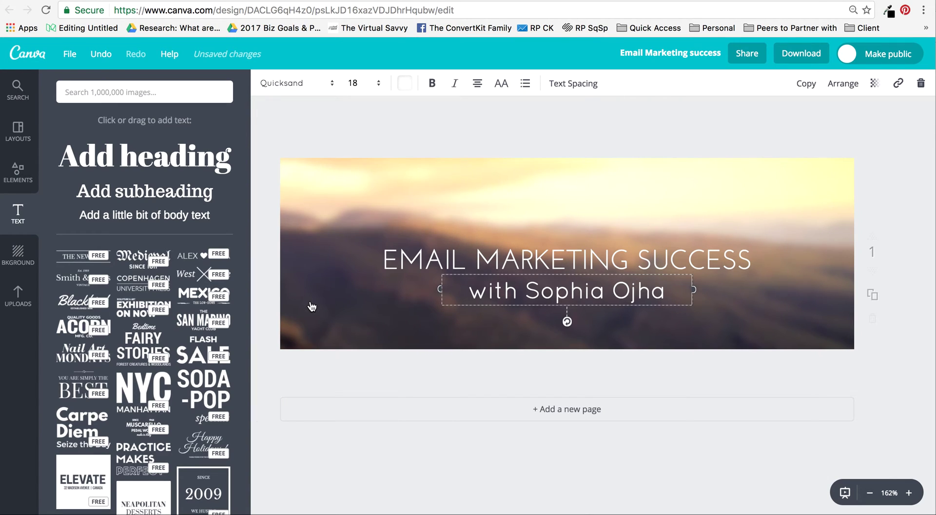
pyautogui.click(333, 87)
pyautogui.scroll(10, 313, 195)
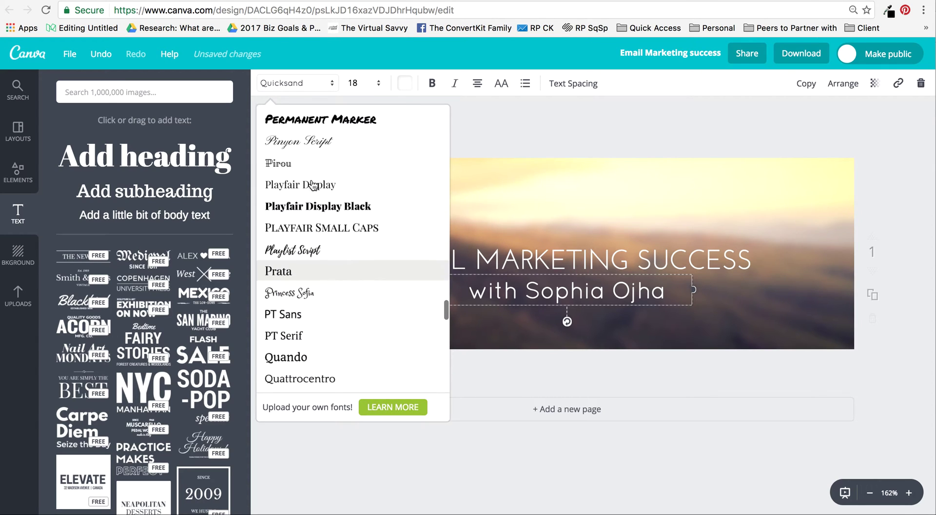
pyautogui.scroll(3, 313, 185)
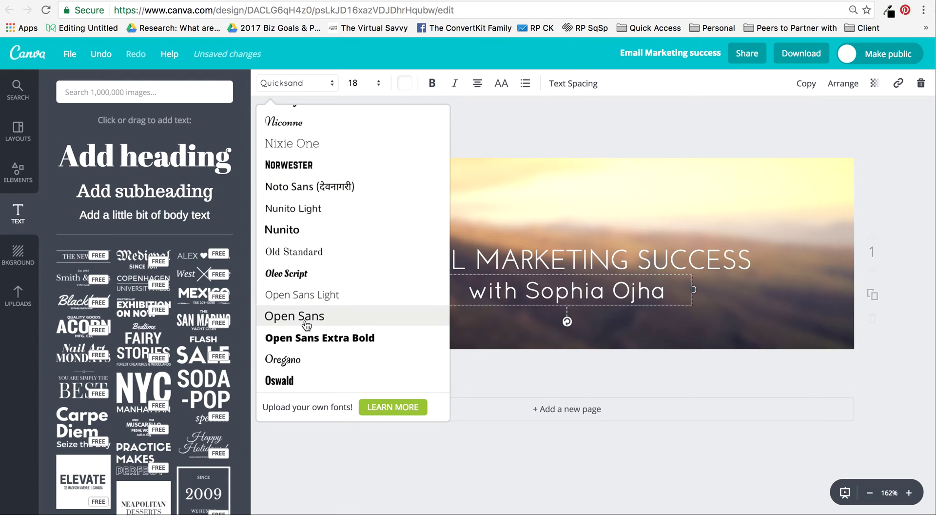
pyautogui.click(306, 319)
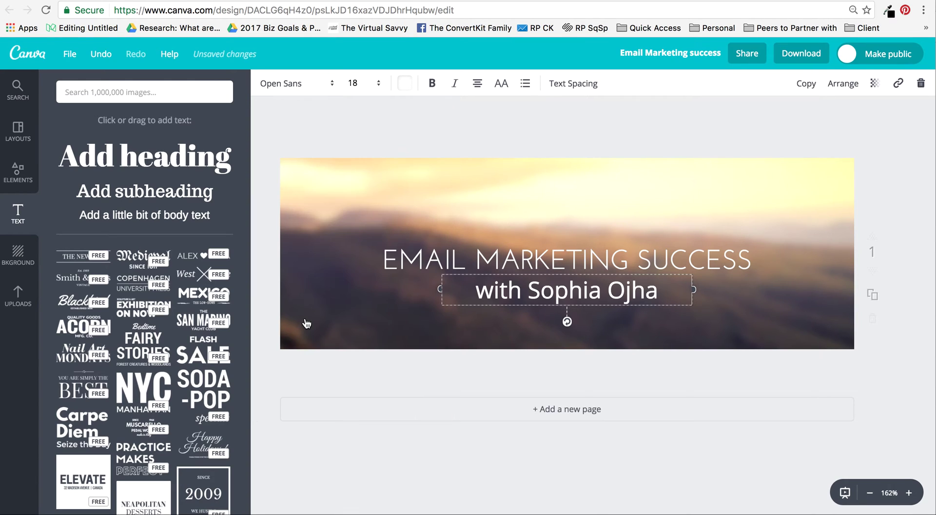
# Settle on Aileron Thin for the subheading font and deselect it
pyautogui.click(331, 83)
pyautogui.scroll(5, 313, 204)
pyautogui.scroll(8, 314, 206)
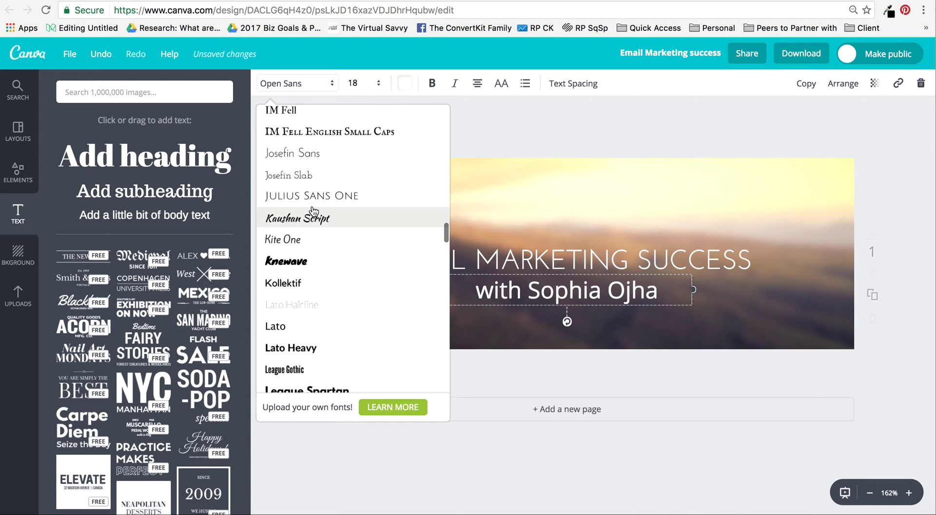
pyautogui.scroll(5, 313, 209)
pyautogui.scroll(5, 314, 209)
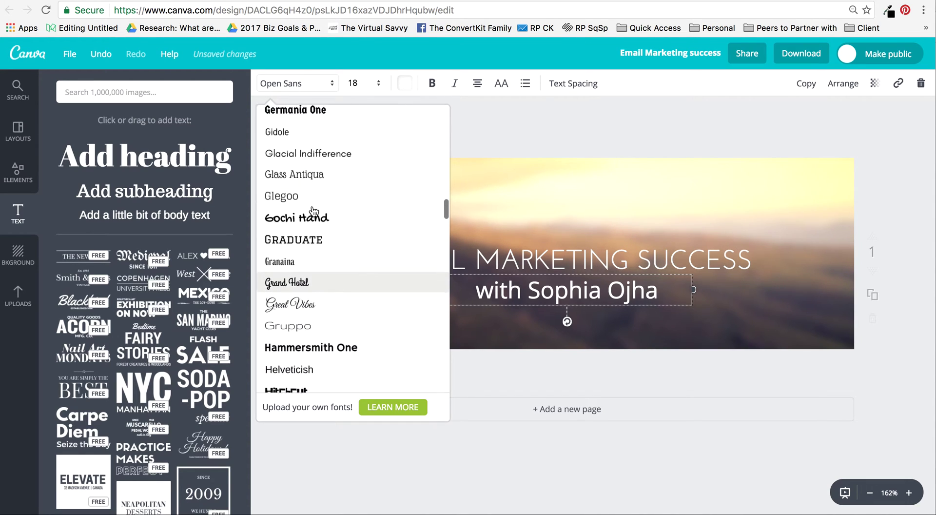
pyautogui.scroll(4, 313, 209)
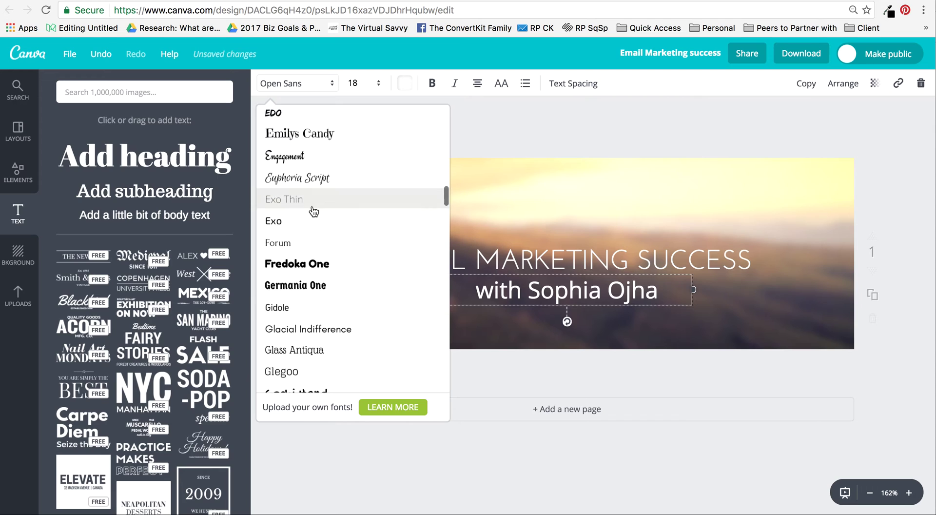
pyautogui.scroll(5, 313, 209)
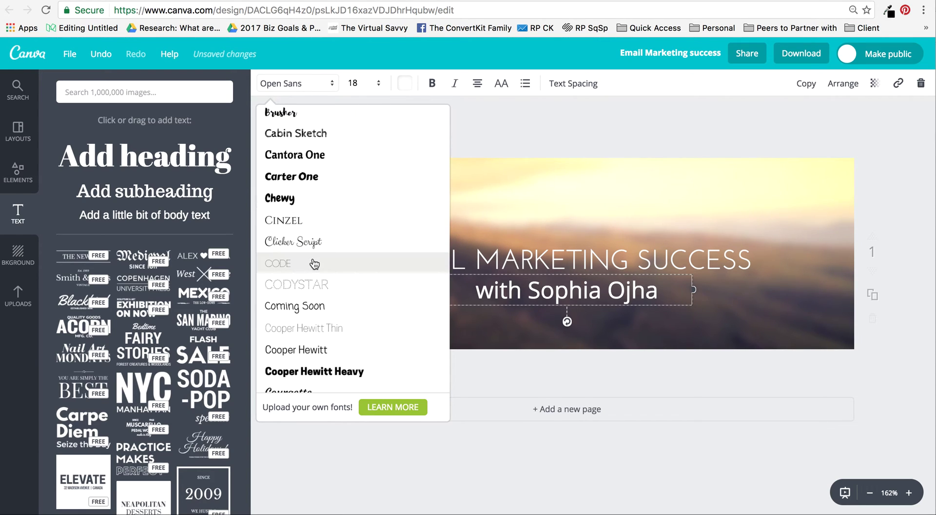
pyautogui.scroll(5, 314, 263)
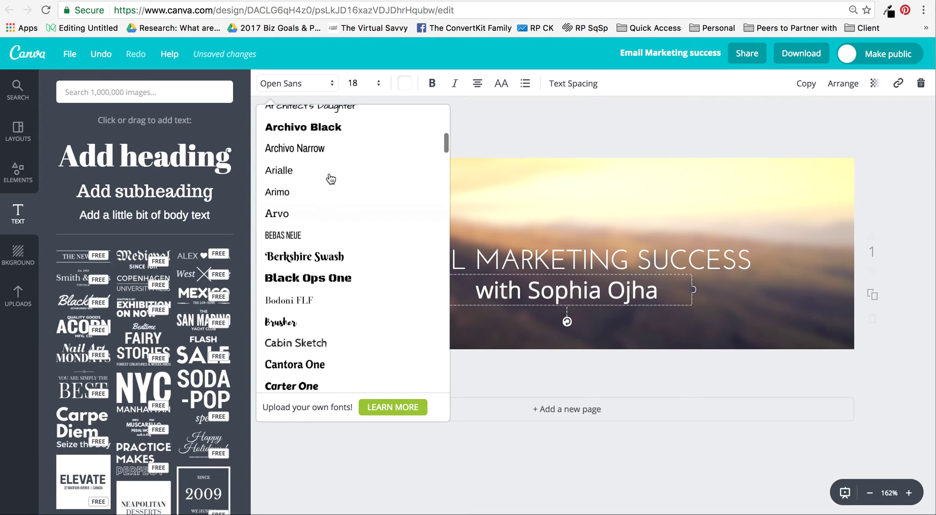
pyautogui.scroll(6, 333, 166)
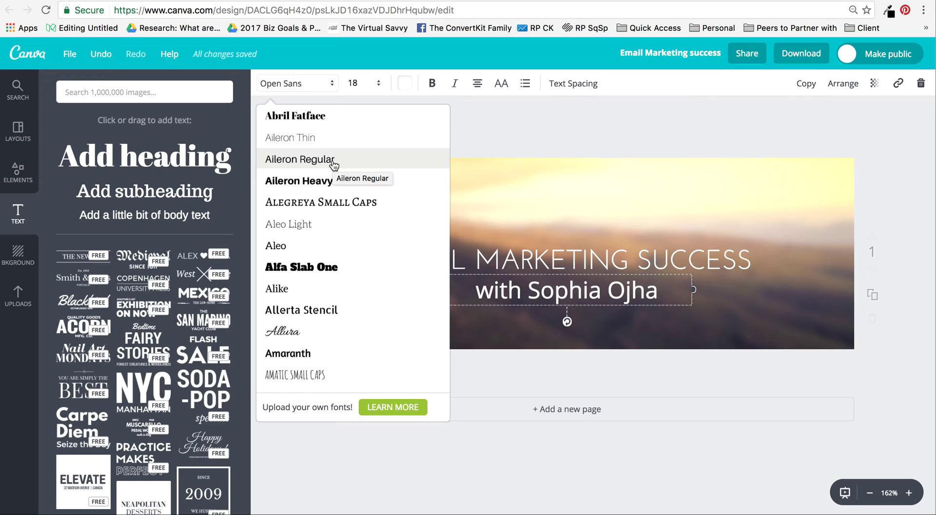
pyautogui.scroll(-1, 337, 143)
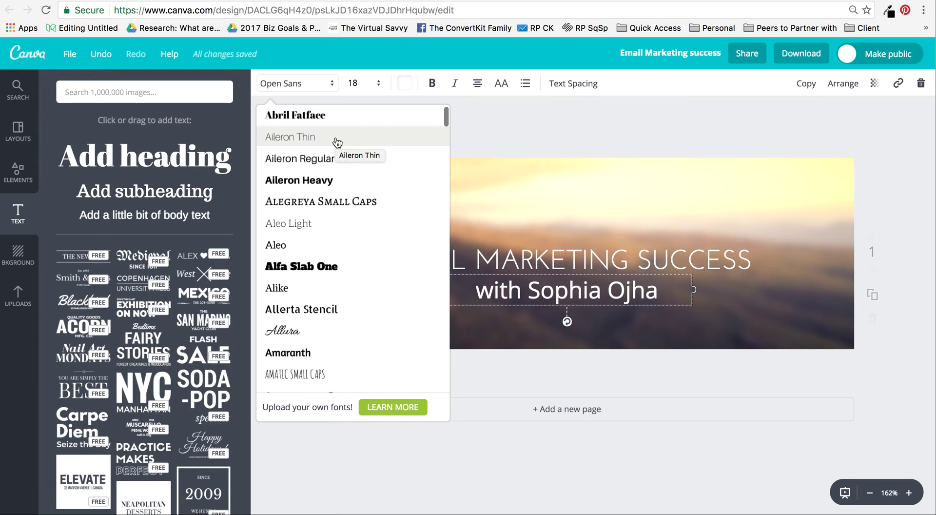
pyautogui.click(297, 145)
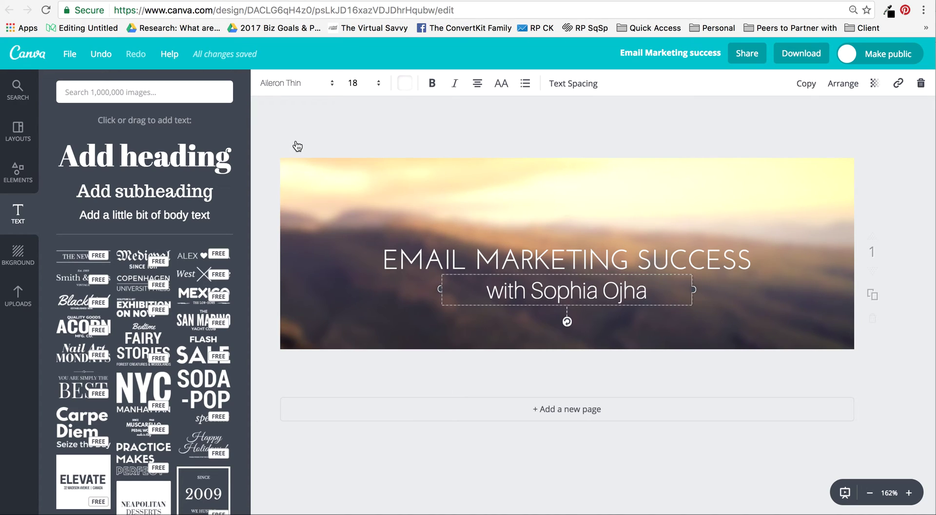
pyautogui.click(423, 127)
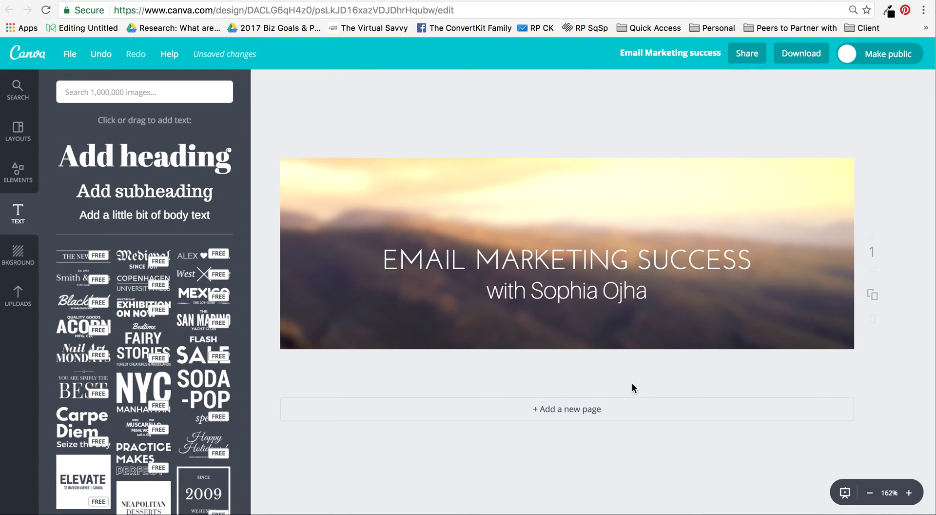
# Drag the EMAIL MARKETING SUCCESS heading up and nudge the subtitle up beneath it
pyautogui.moveTo(637, 260); pyautogui.dragTo(638, 240)
pyautogui.moveTo(626, 290); pyautogui.dragTo(627, 277)
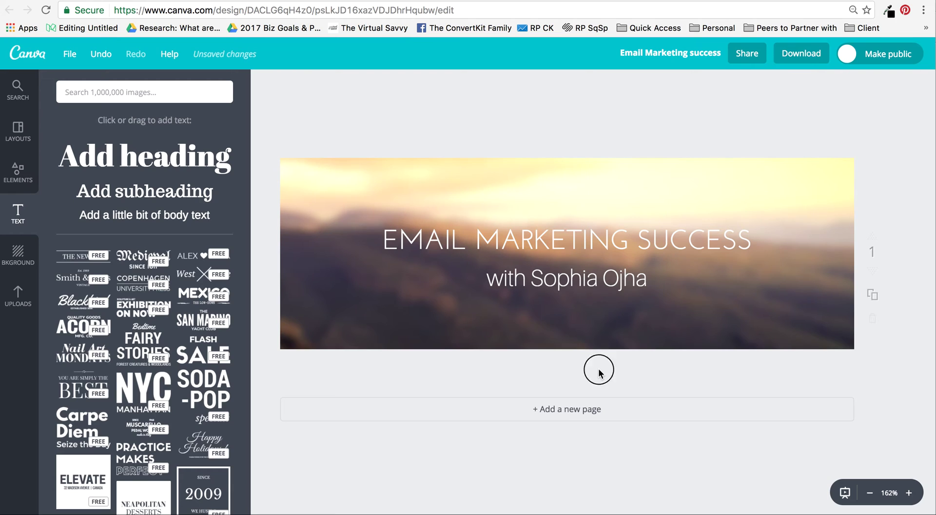
pyautogui.click(616, 279)
pyautogui.moveTo(616, 278); pyautogui.dragTo(616, 274)
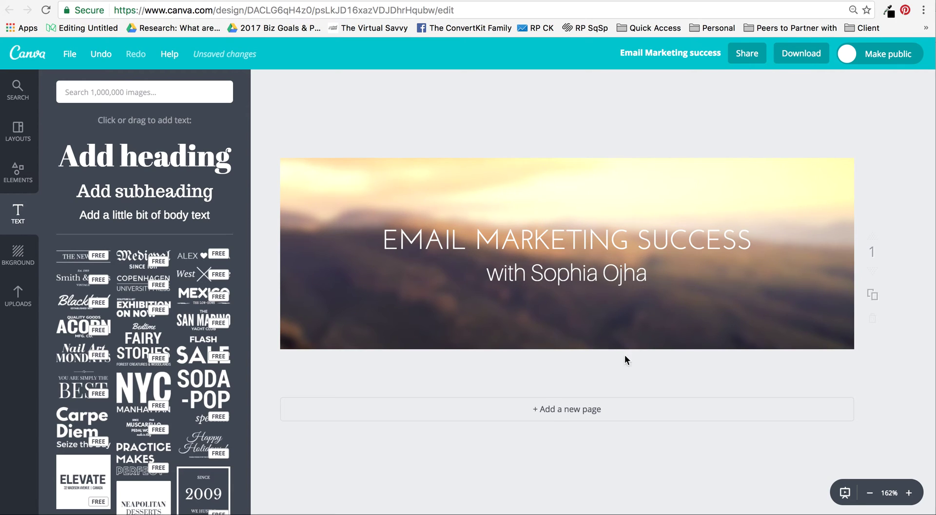
pyautogui.click(801, 59)
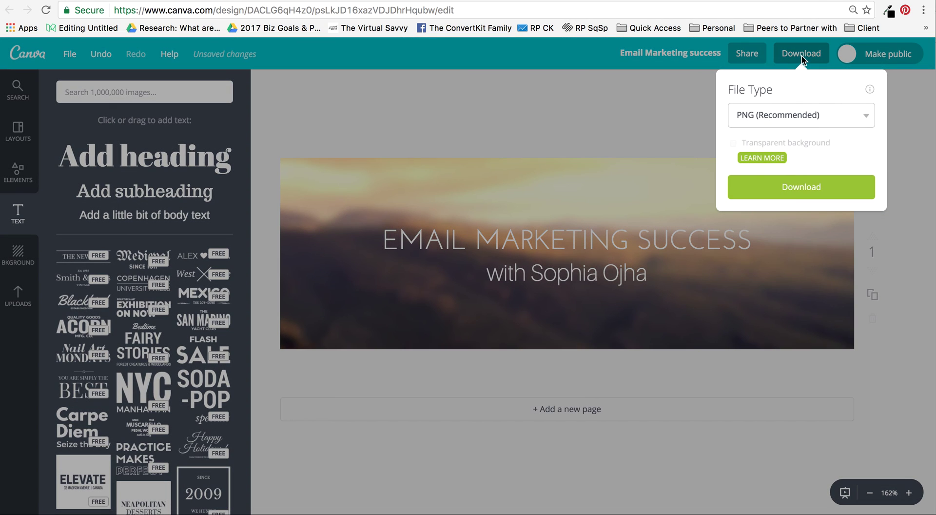
# Download the header with PNG (Recommended) as the file type
pyautogui.click(869, 117)
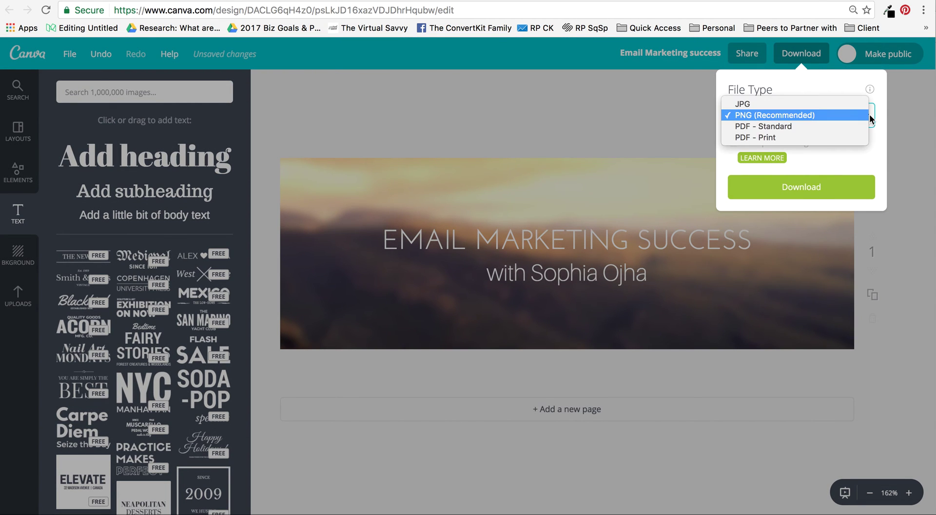
pyautogui.click(843, 115)
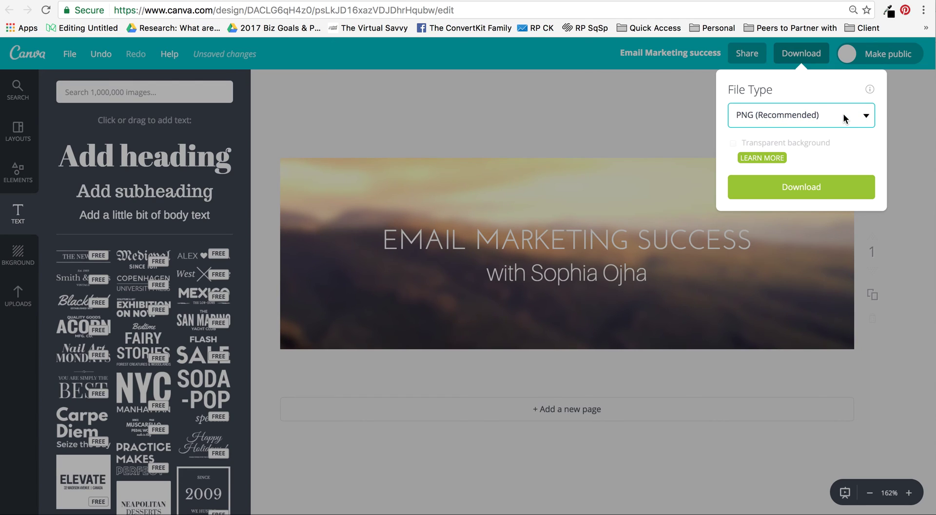
pyautogui.click(800, 190)
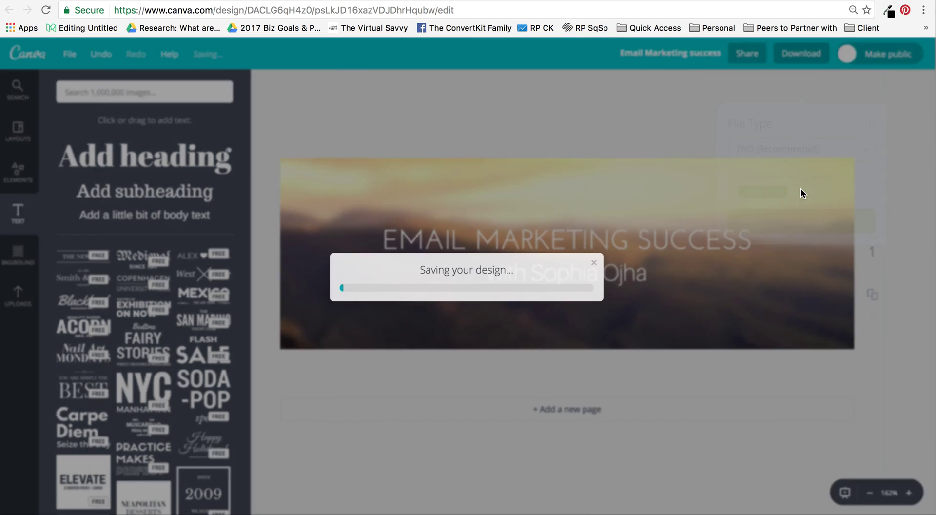